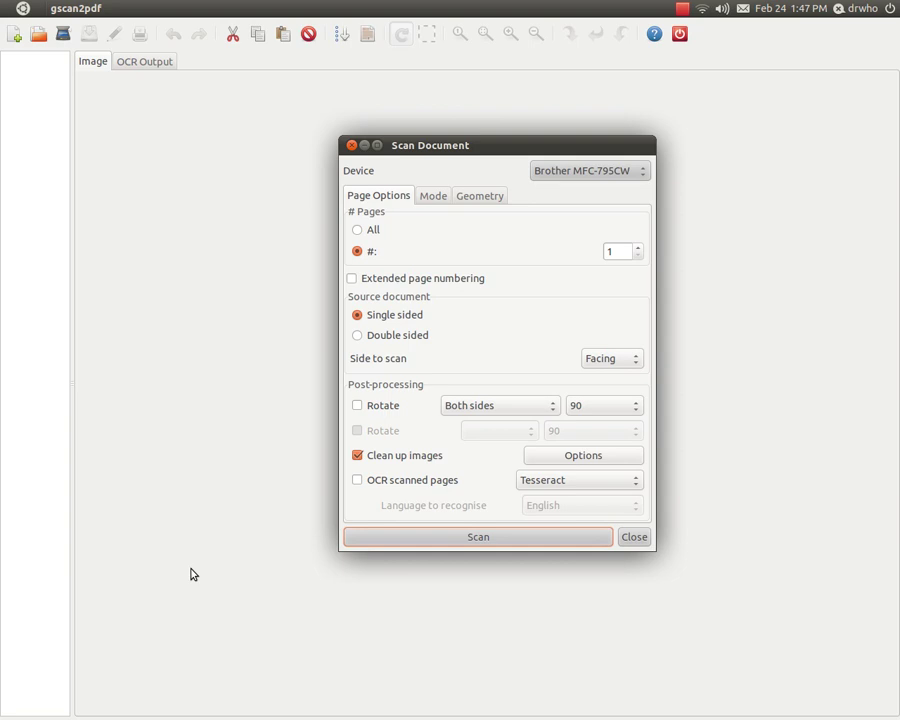
# - Scan the book page, then drag the scan dialog to the lower left to reveal page 1
pyautogui.click(514, 538)
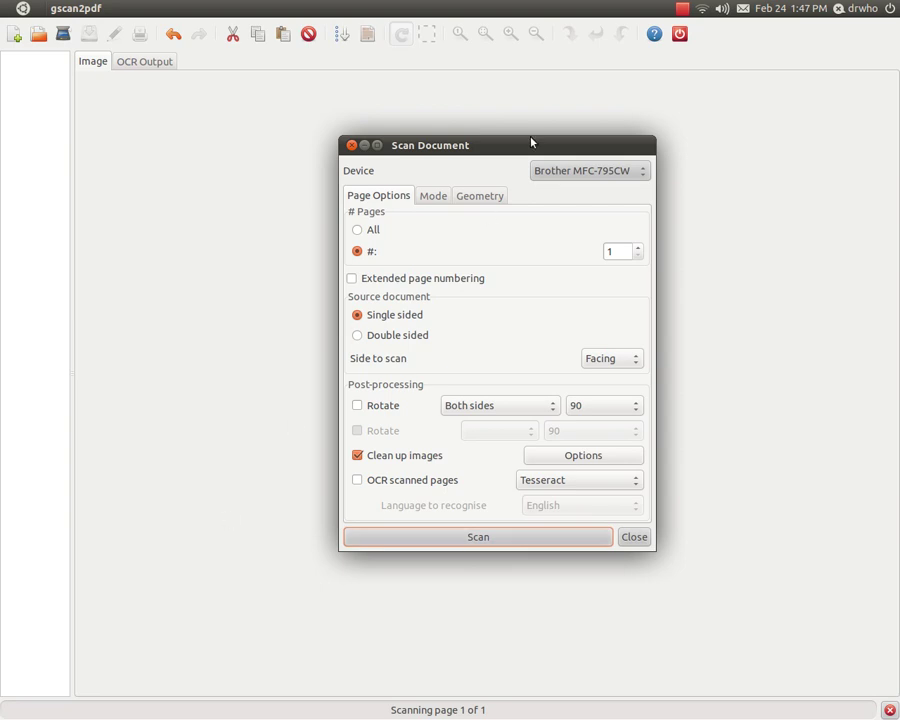
pyautogui.click(684, 10)
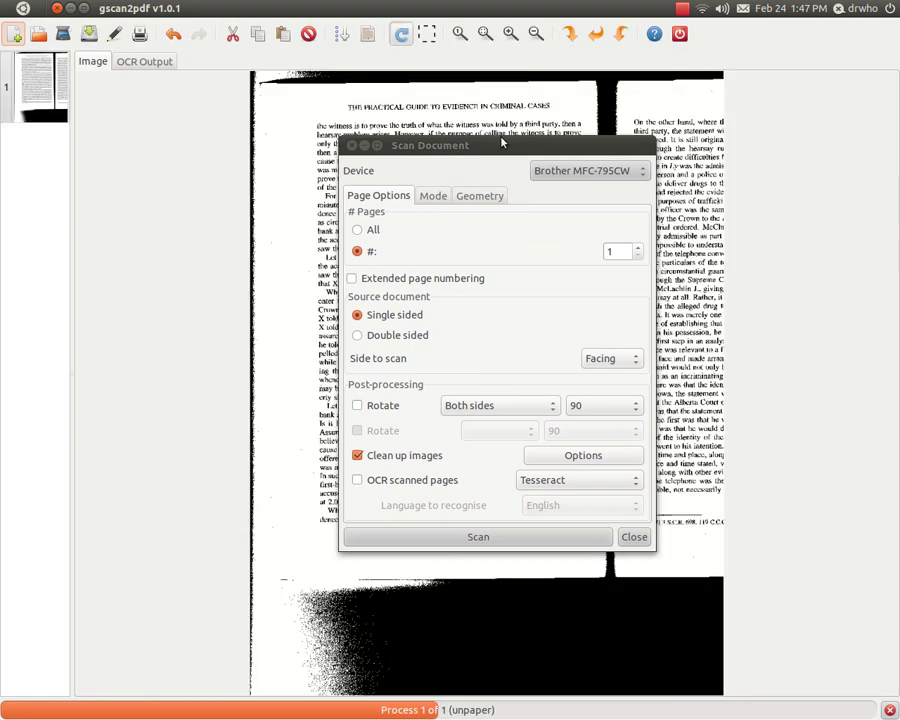
pyautogui.moveTo(502, 146); pyautogui.dragTo(207, 311)
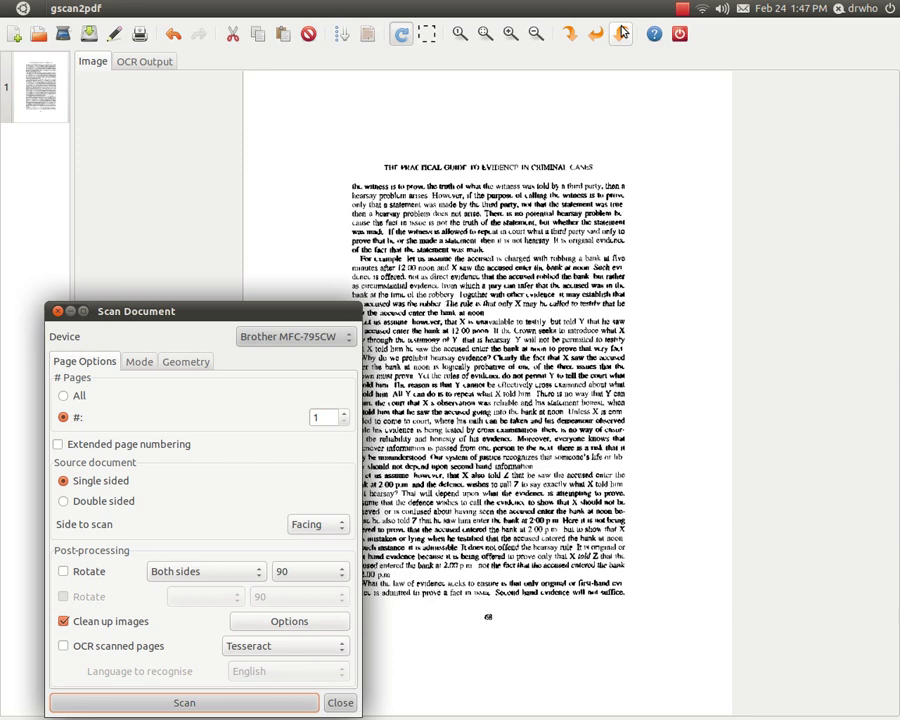
pyautogui.click(684, 12)
pyautogui.moveTo(703, 9)
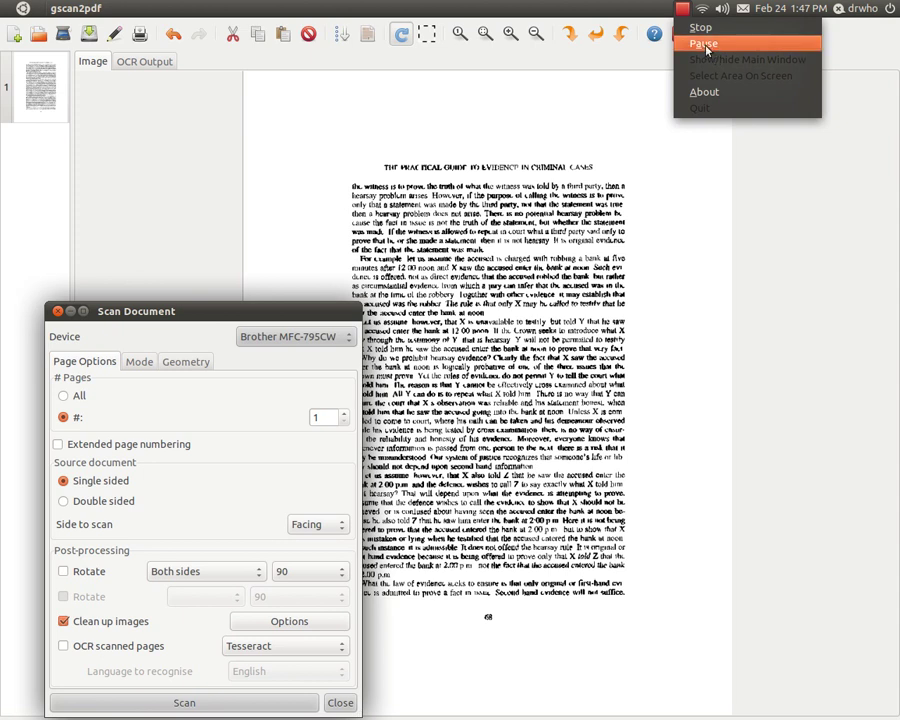
pyautogui.click(708, 46)
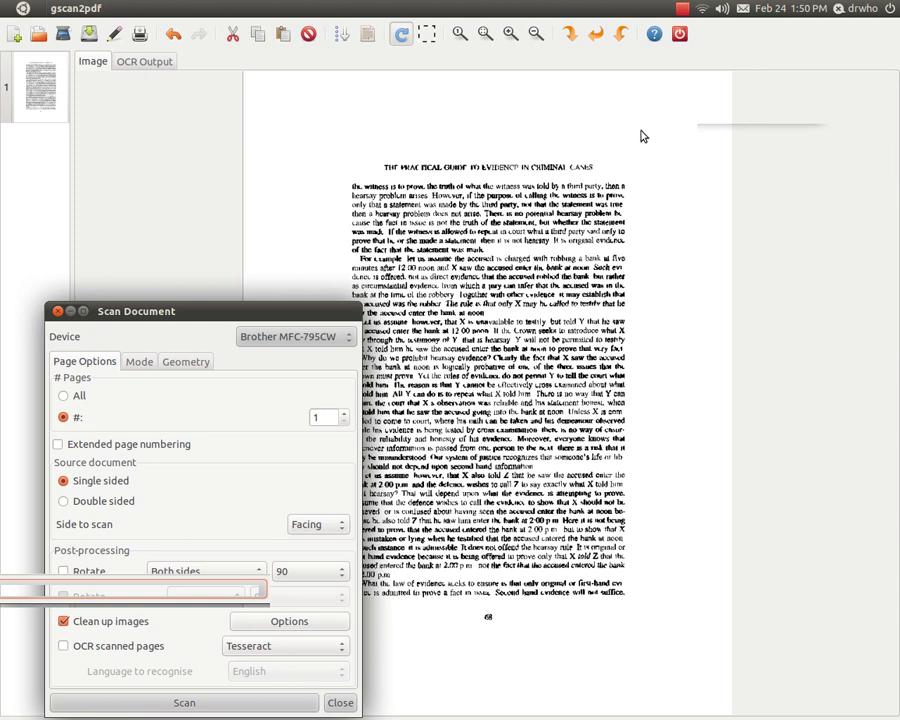
pyautogui.click(682, 9)
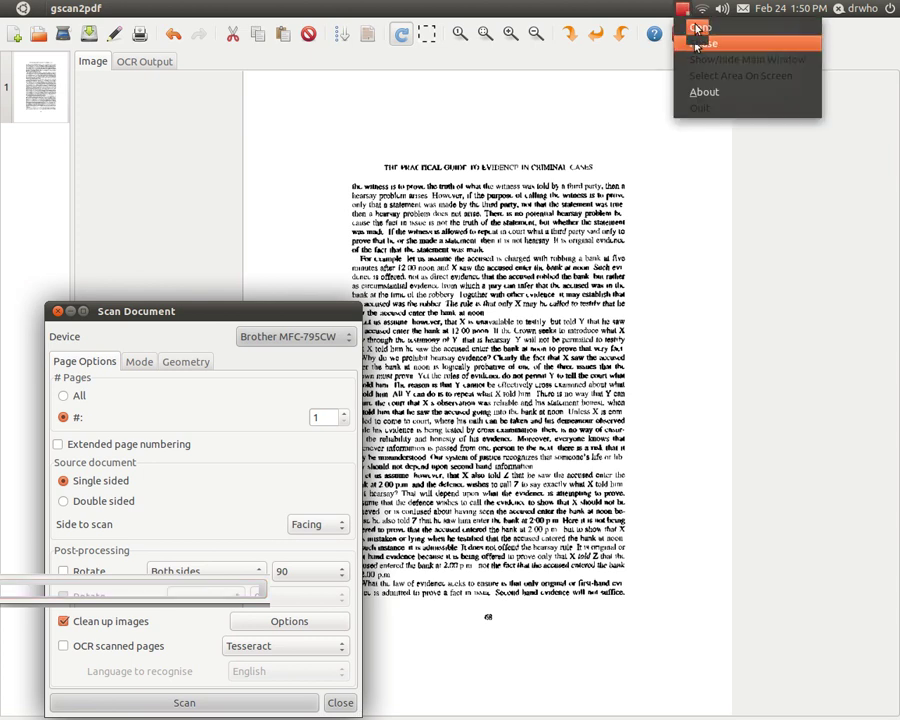
pyautogui.click(691, 27)
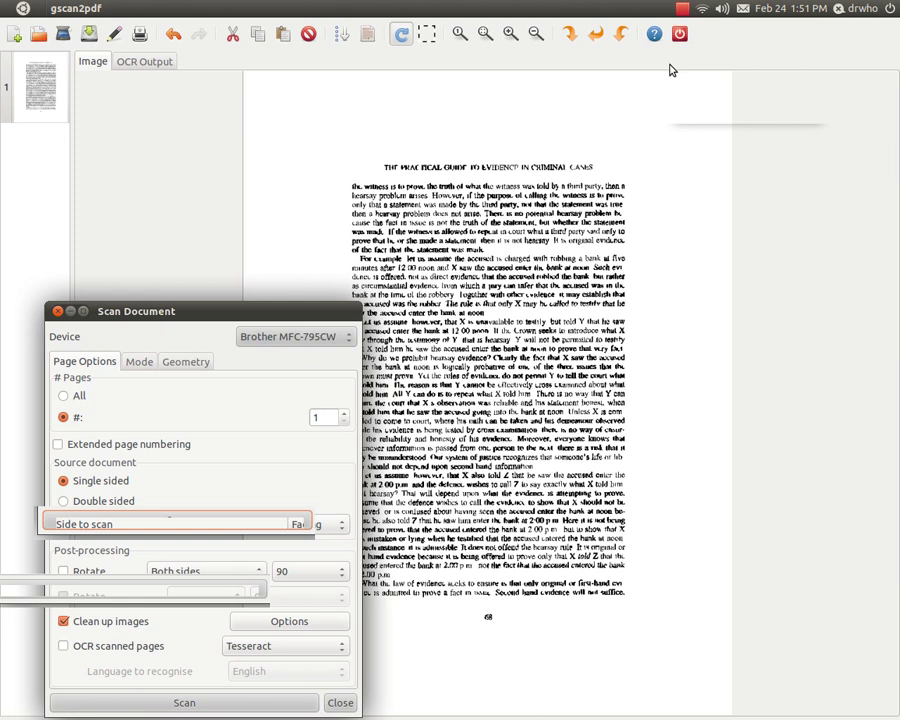
pyautogui.click(681, 10)
pyautogui.click(703, 43)
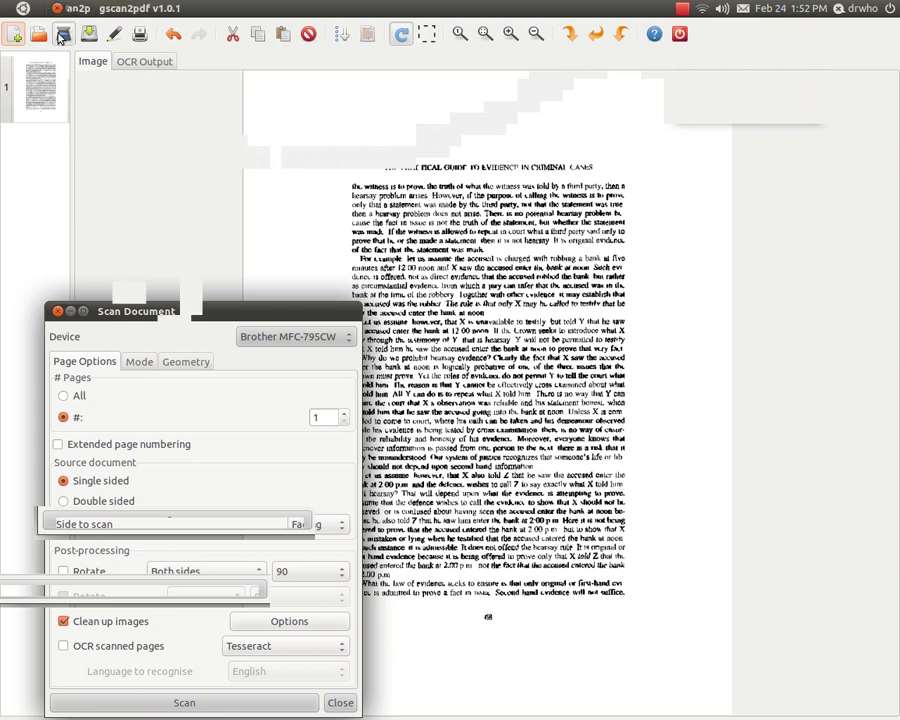
# - Open a new scan settings dialog and set the paper size to US Letter
pyautogui.click(61, 34)
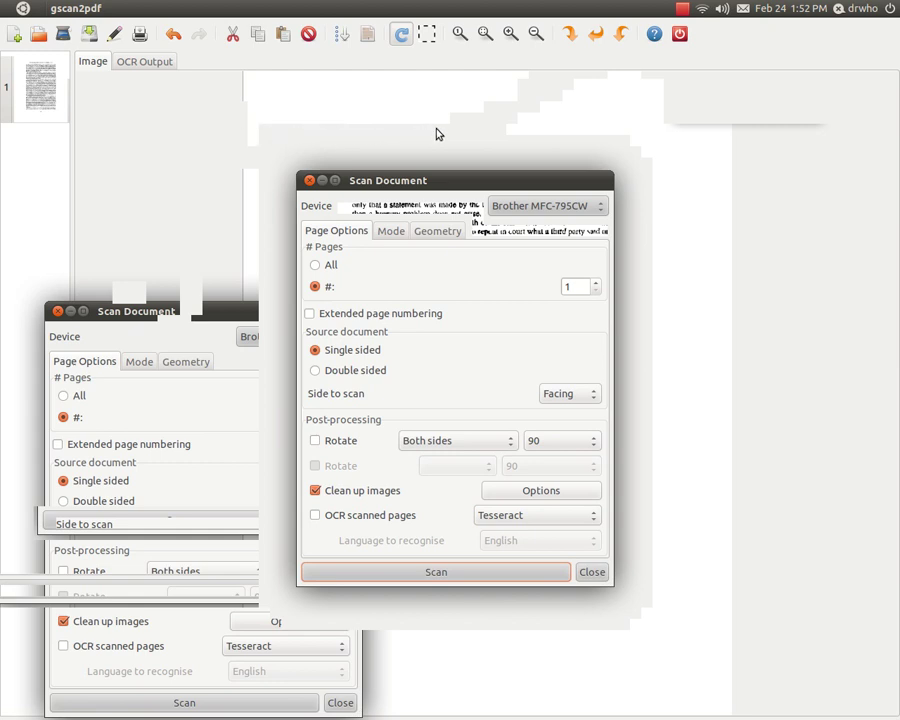
pyautogui.click(440, 235)
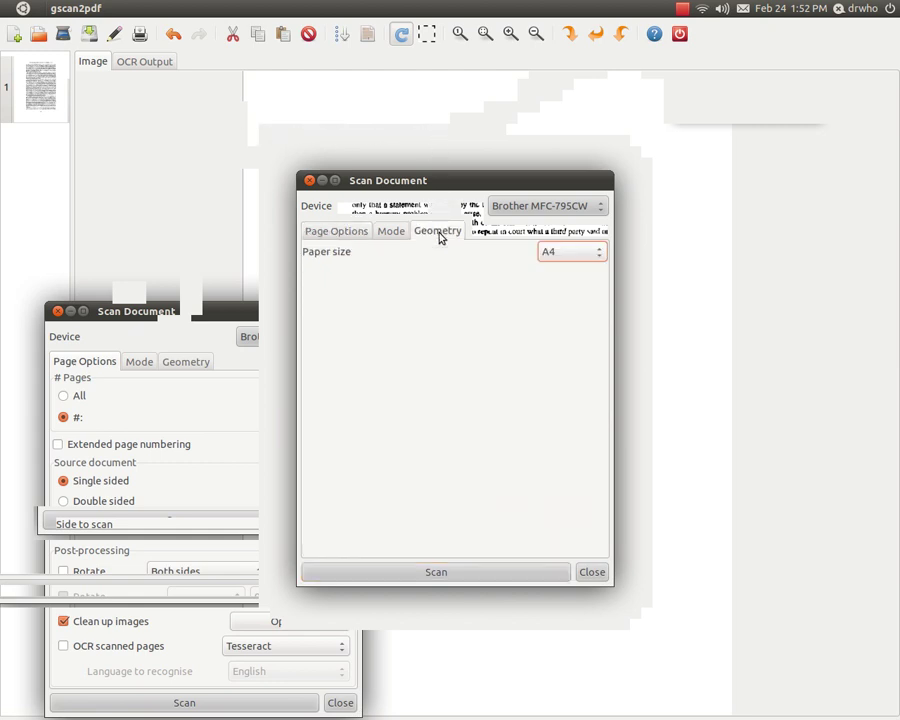
pyautogui.click(602, 255)
pyautogui.click(585, 270)
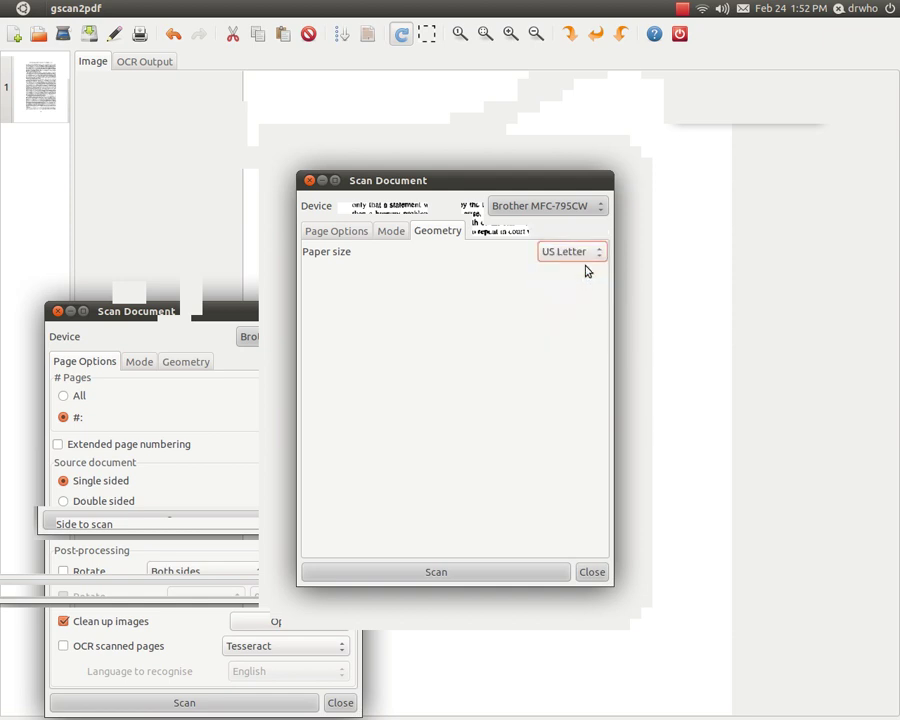
# - Review the available scan sources on the Mode tab, leaving the source unchanged
pyautogui.click(396, 232)
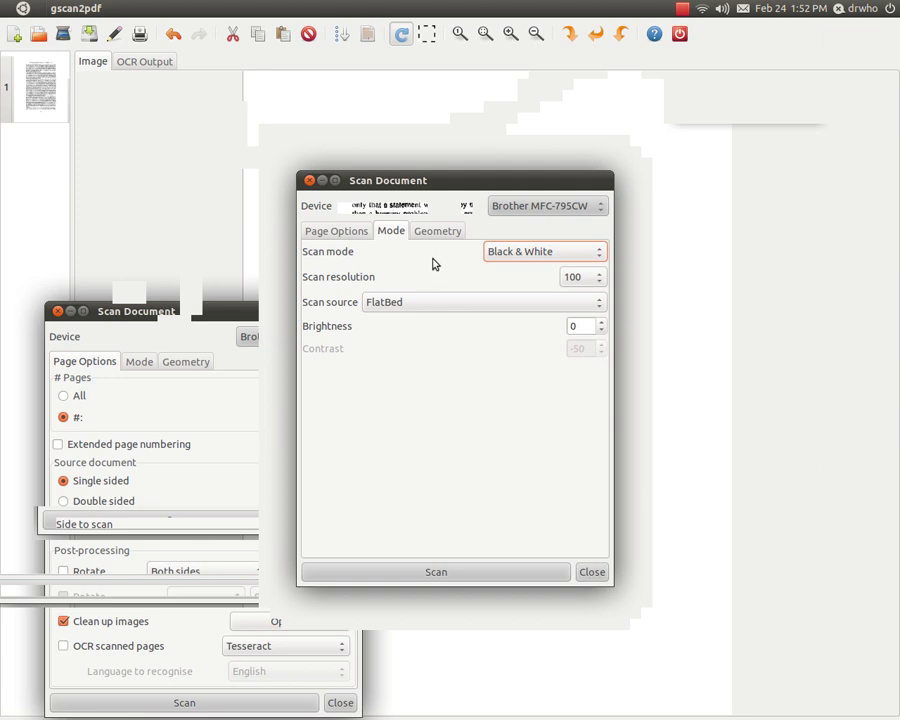
pyautogui.click(603, 307)
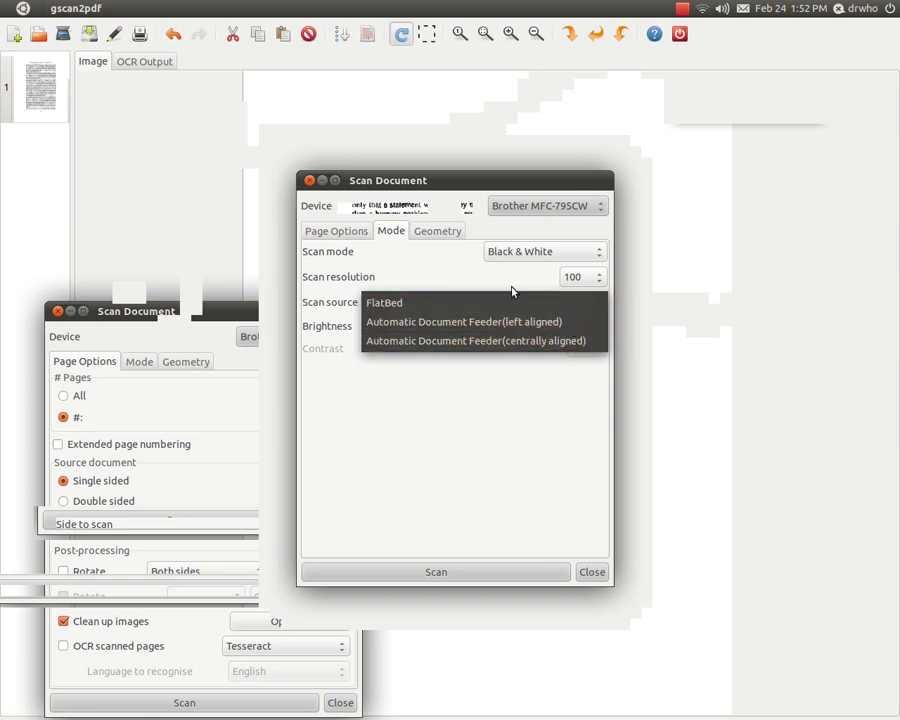
pyautogui.click(487, 282)
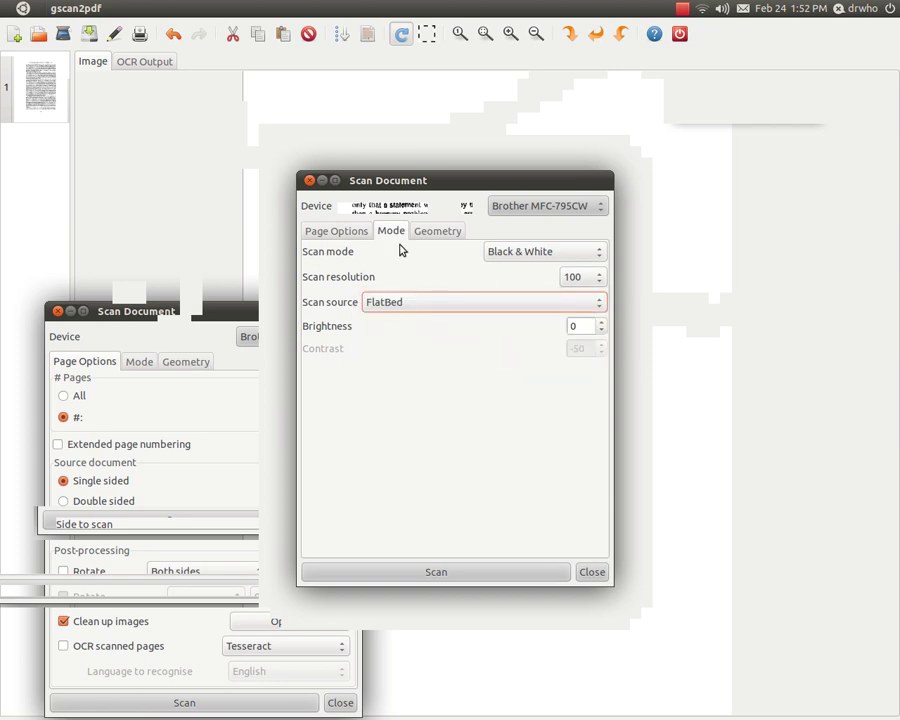
# - Show the Page Options tab with page count, source document and post-processing settings
pyautogui.click(359, 234)
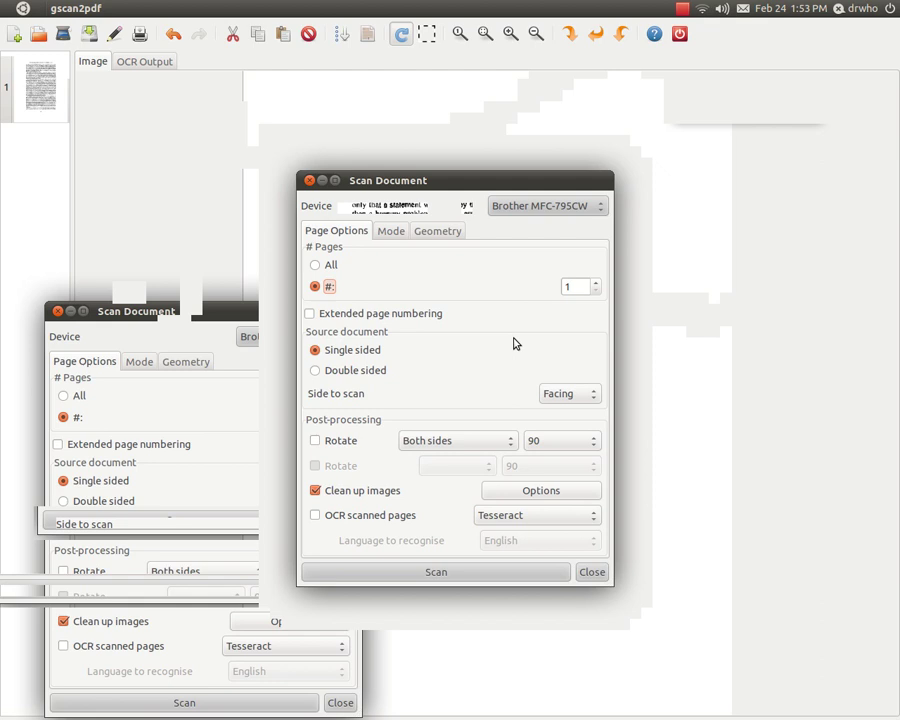
# - Set the scan source to Automatic Document Feeder (centrally aligned)
pyautogui.click(389, 236)
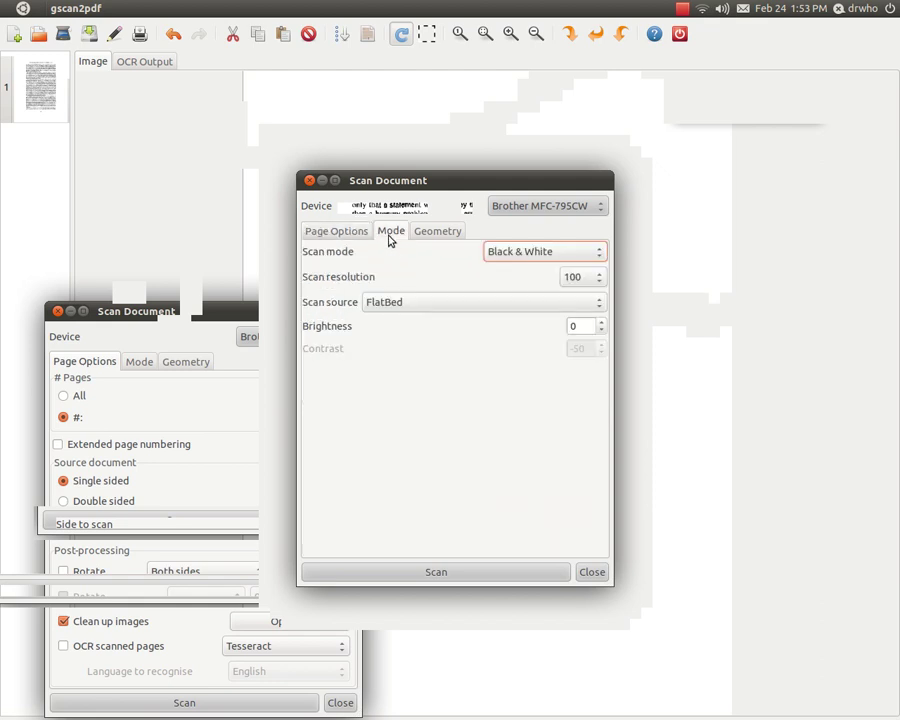
pyautogui.click(598, 311)
pyautogui.click(557, 344)
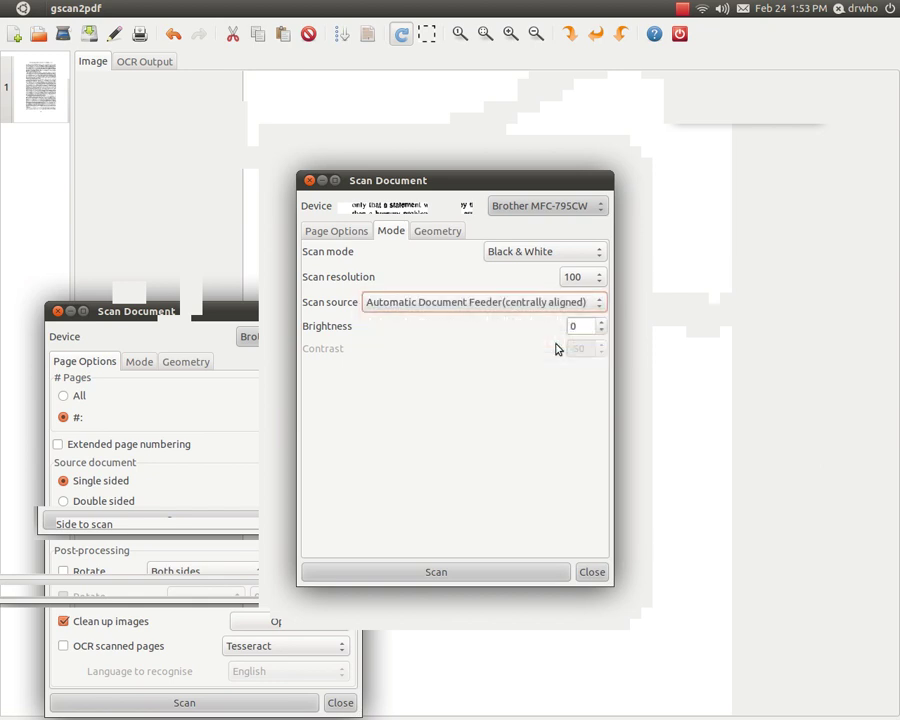
# - Untick Clean up images on the Page Options tab
pyautogui.click(350, 234)
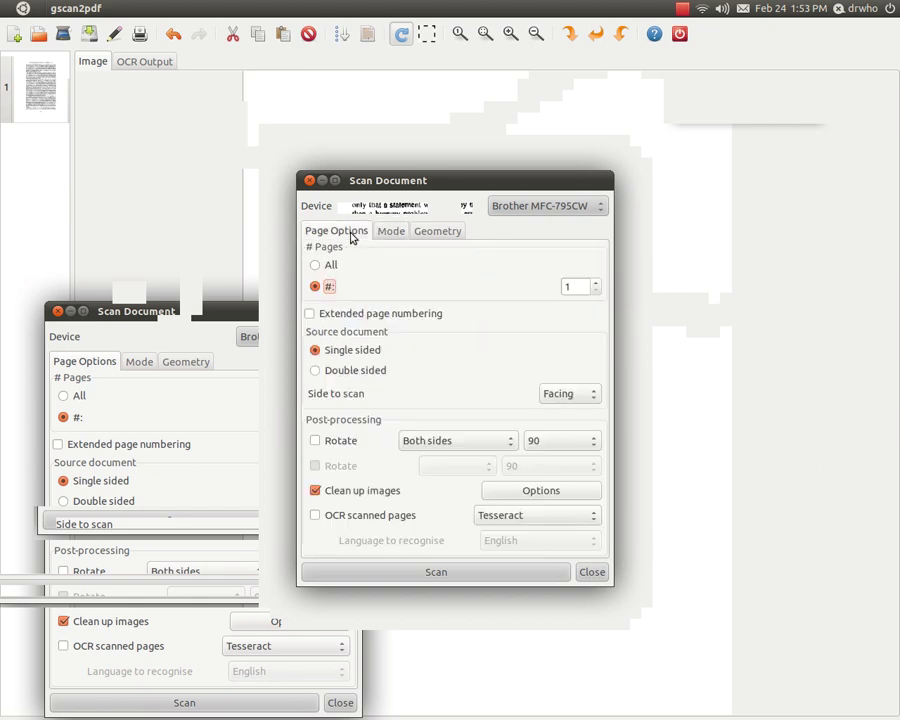
pyautogui.click(315, 491)
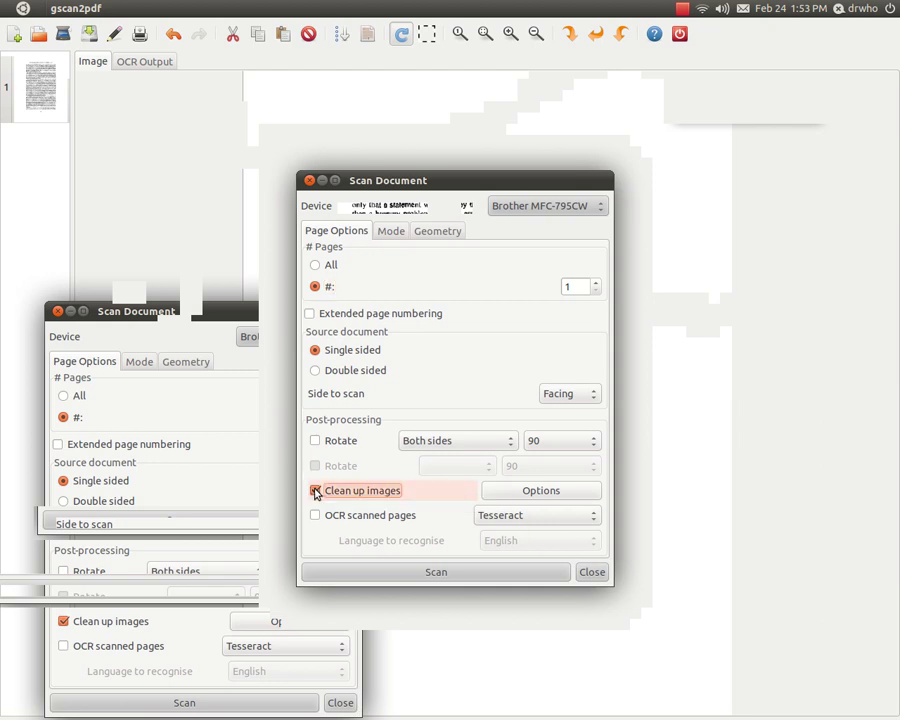
pyautogui.click(315, 491)
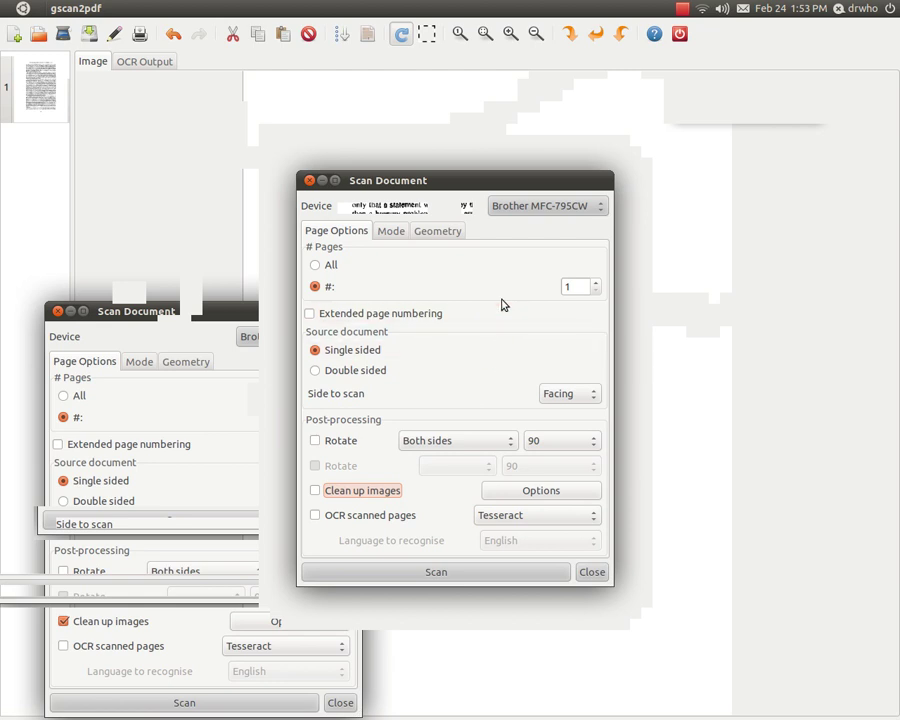
# - Set the number of pages to 5 and mark the source document as double-sided
pyautogui.click(578, 284)
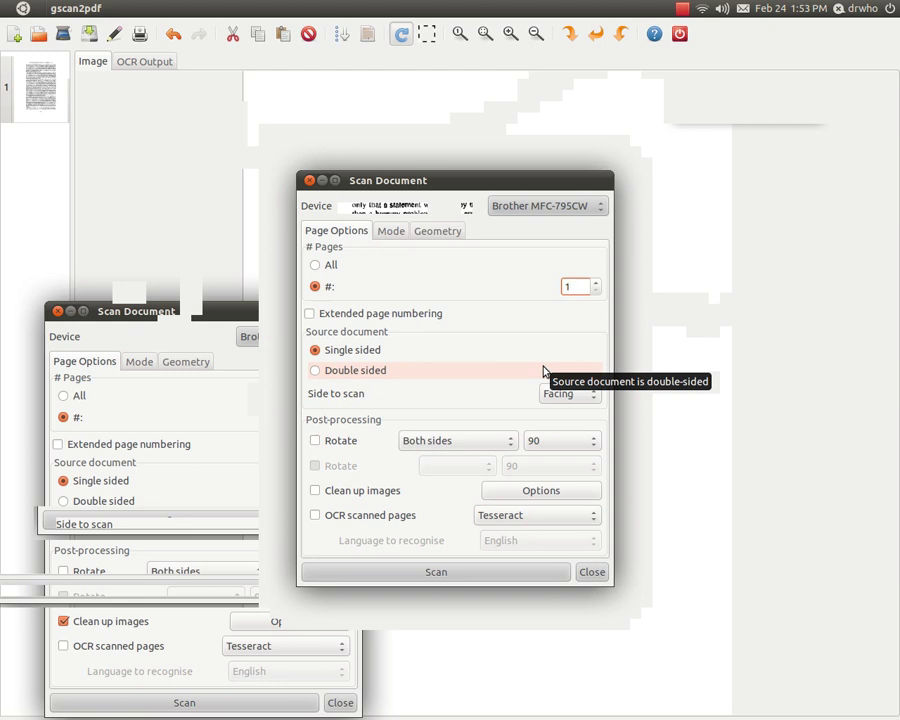
pyautogui.press('BackSpace')
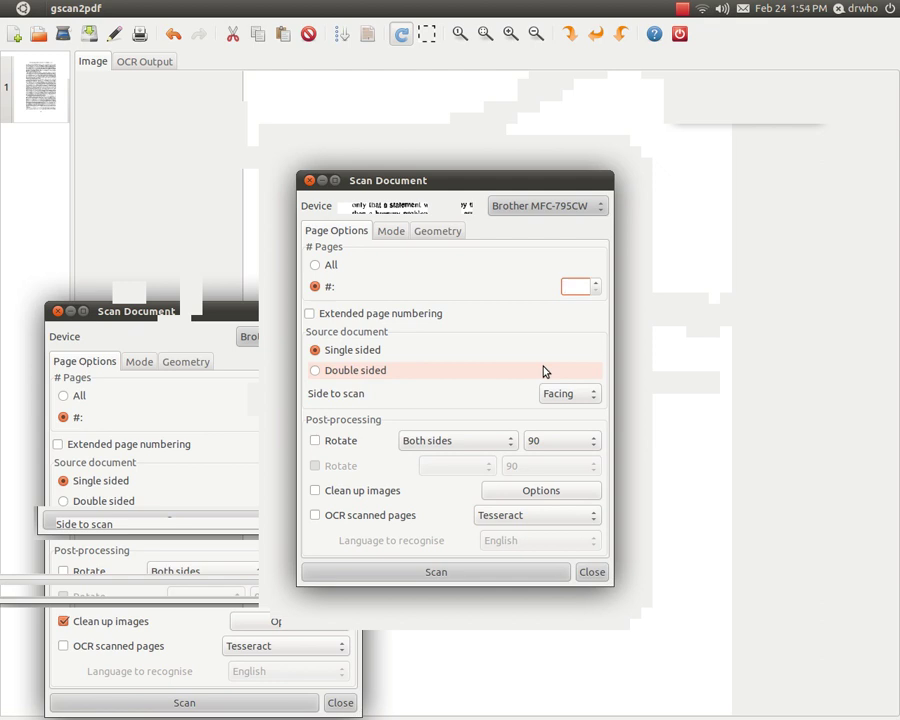
pyautogui.write('5')
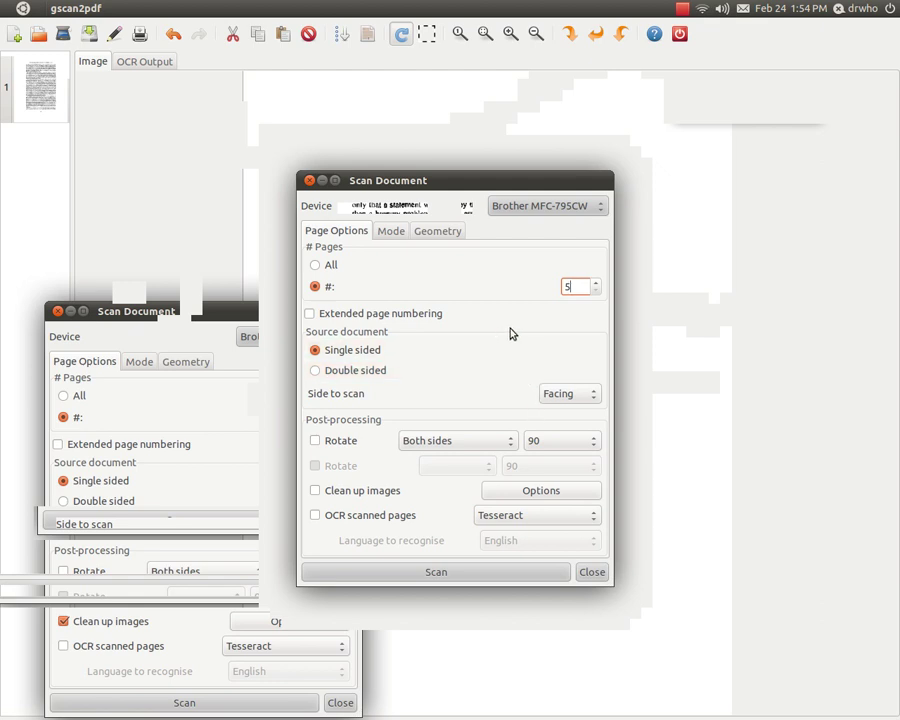
pyautogui.click(314, 371)
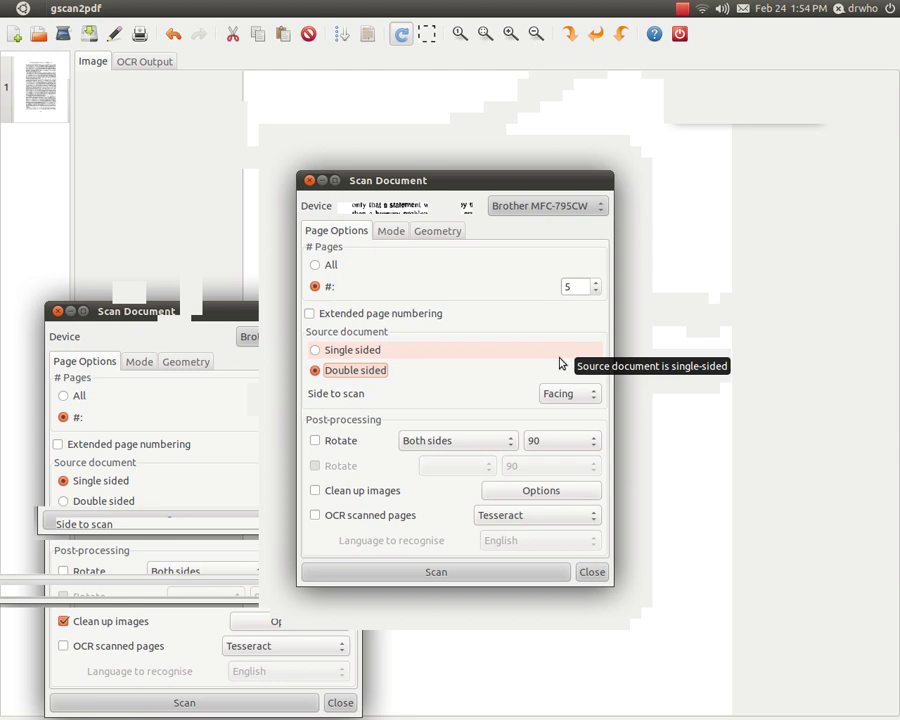
# - Choose Reverse as the side to scan
pyautogui.click(594, 402)
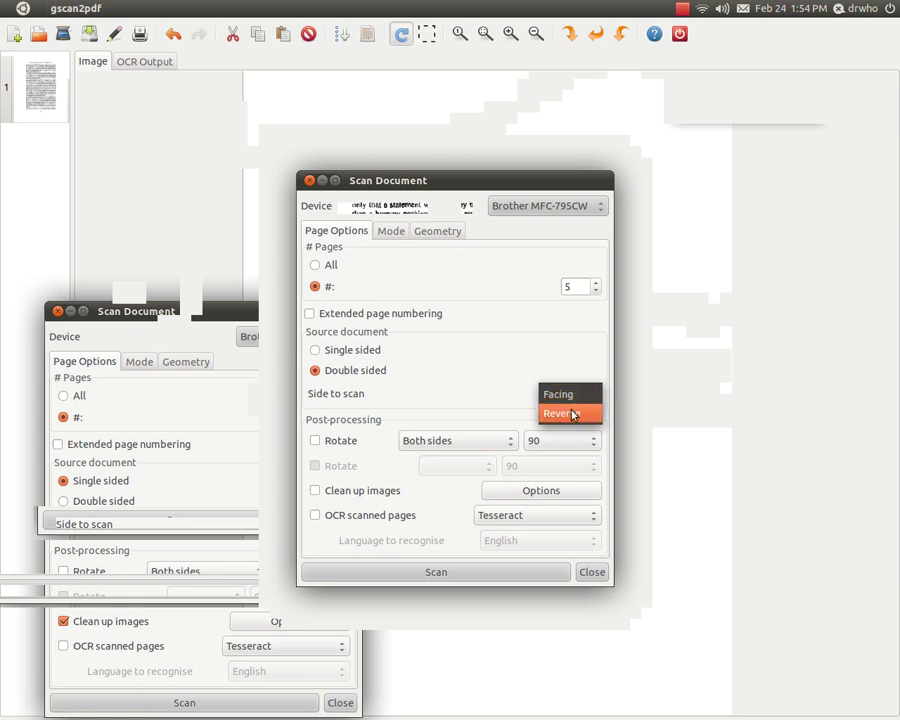
pyautogui.click(572, 413)
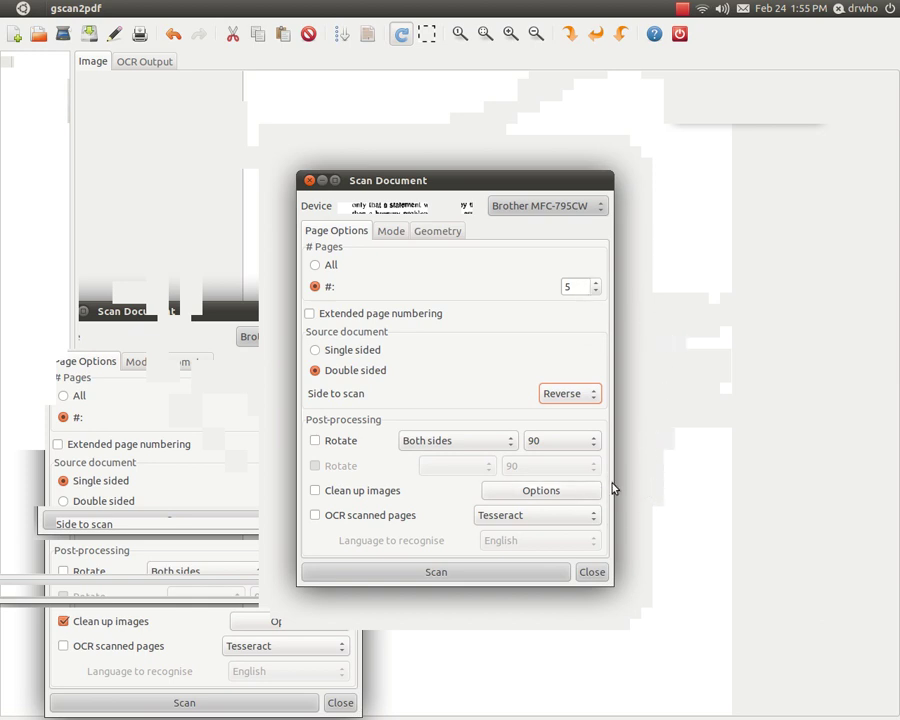
# - Tick OCR scanned pages, then review the Mode and Geometry tab settings
pyautogui.click(315, 516)
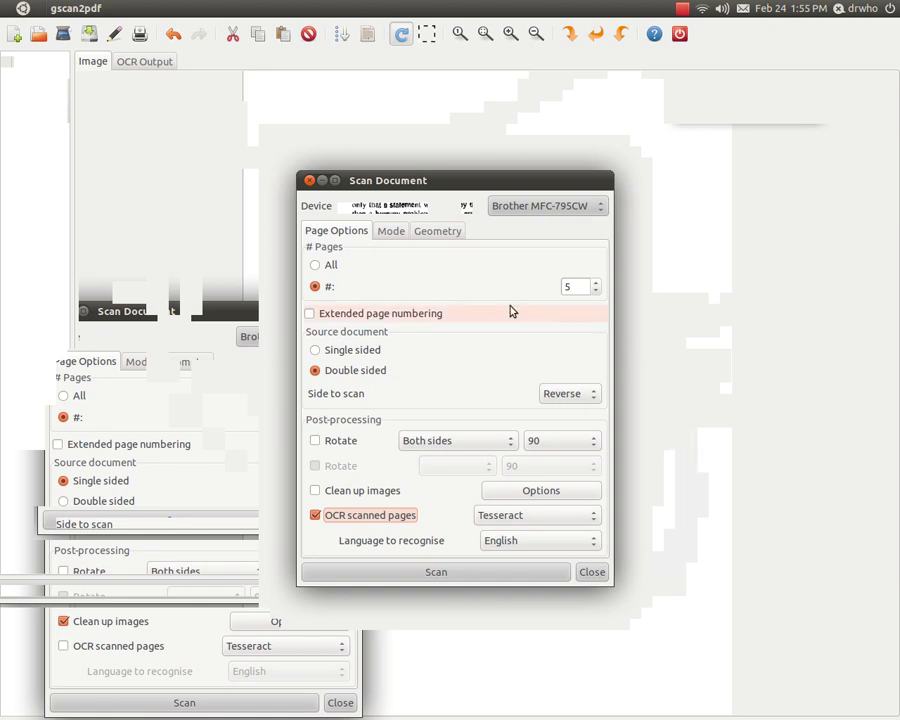
pyautogui.click(397, 234)
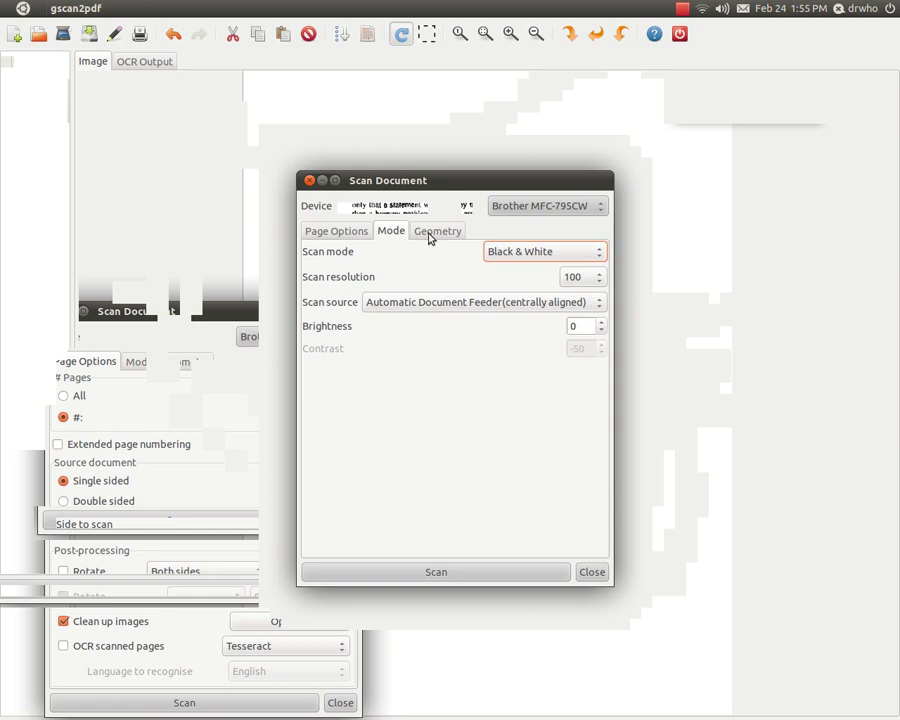
pyautogui.click(432, 236)
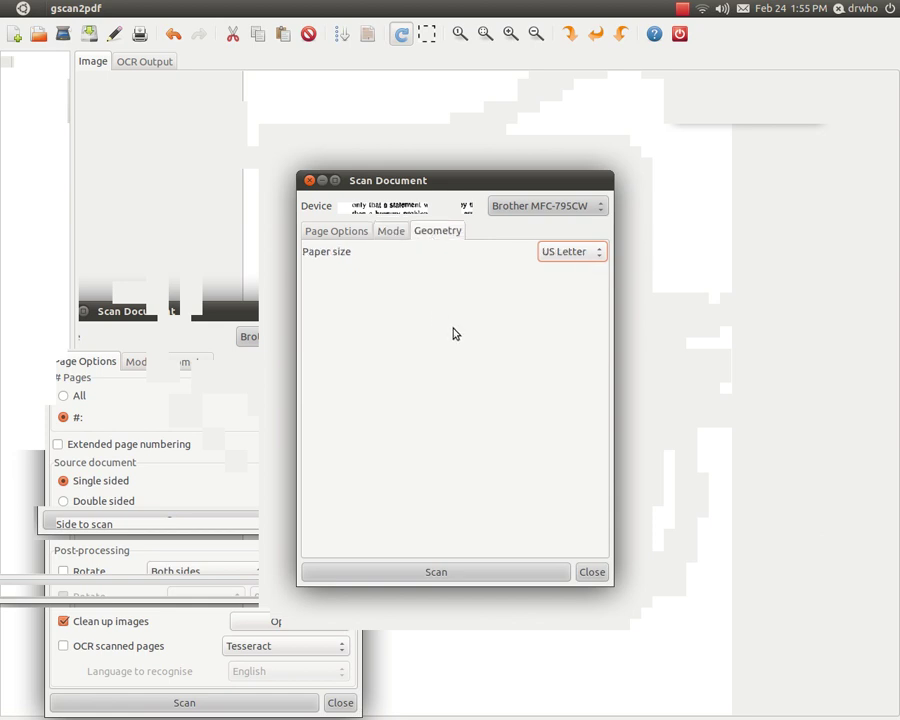